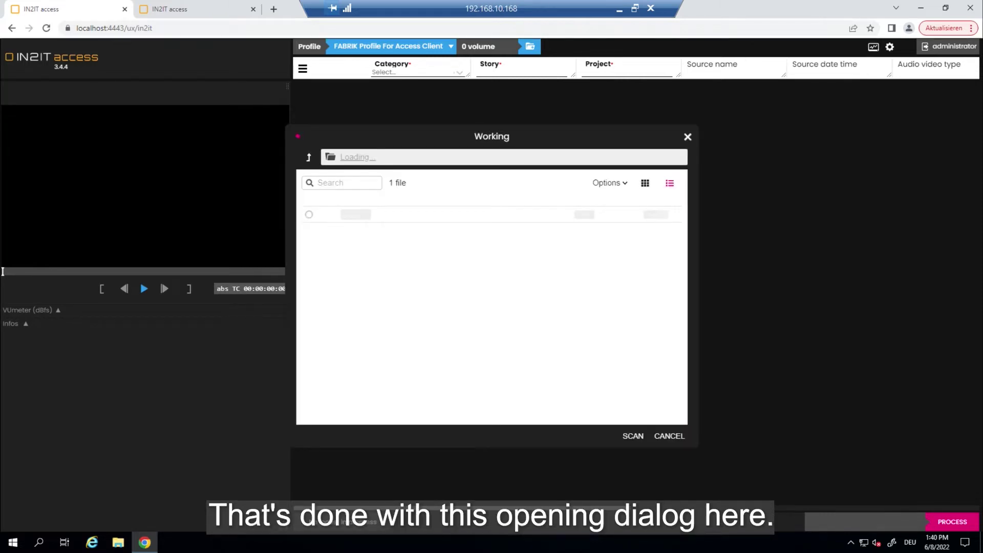
Step: Open nas > Avid_Ingest_Data and load its 12 clips into the list
left_click(361, 343)
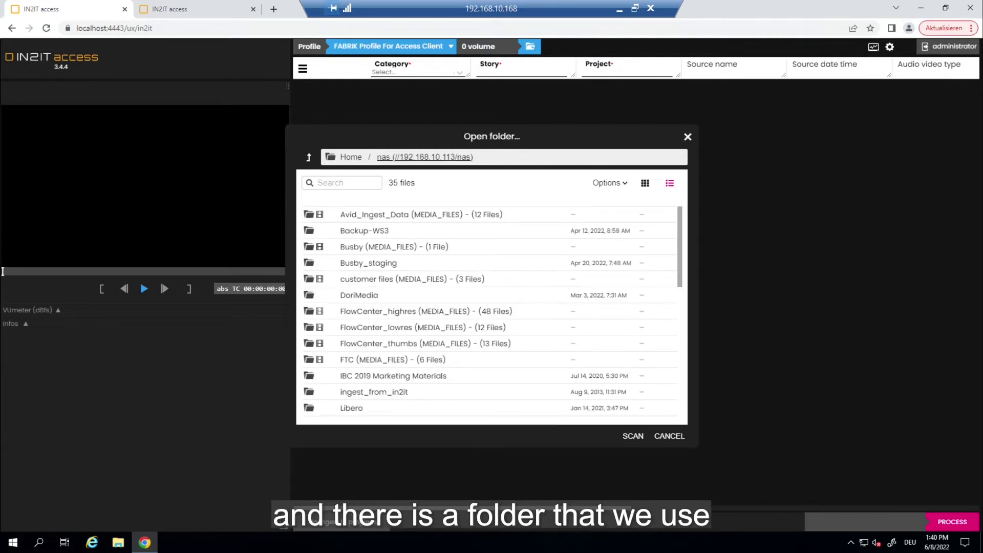
left_click(361, 214)
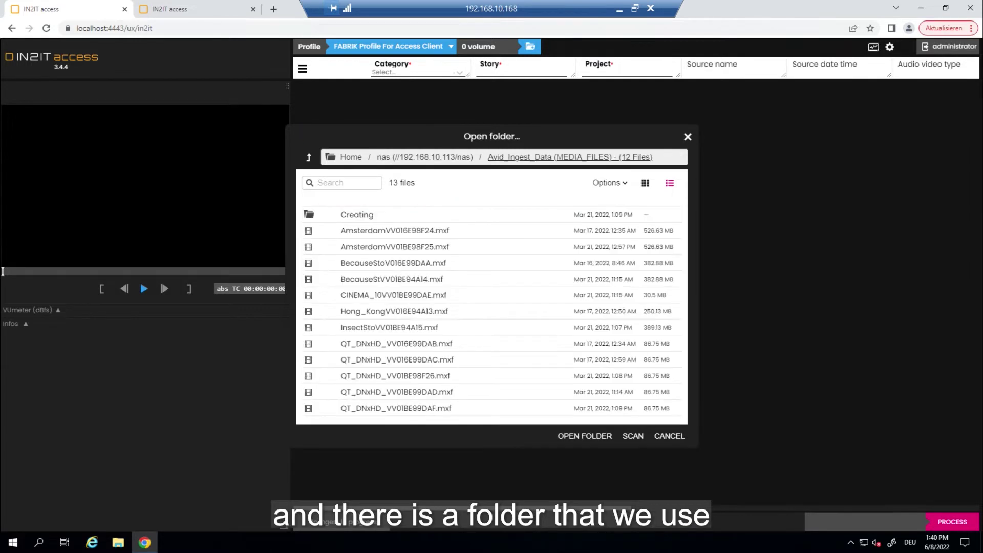
left_click(584, 436)
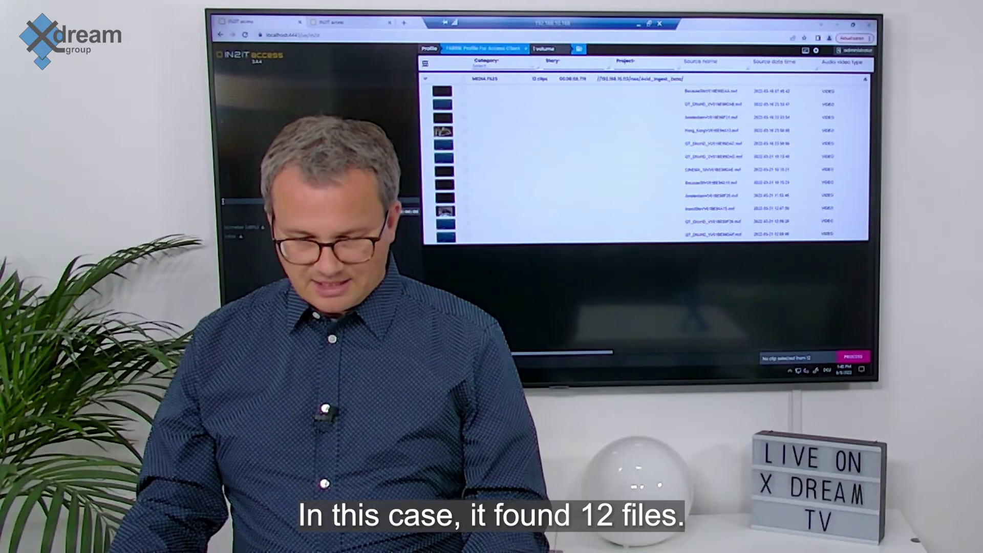
Step: Save an in/out-marked subclip of the Hong_Kong clip beneath its source
left_click(464, 131)
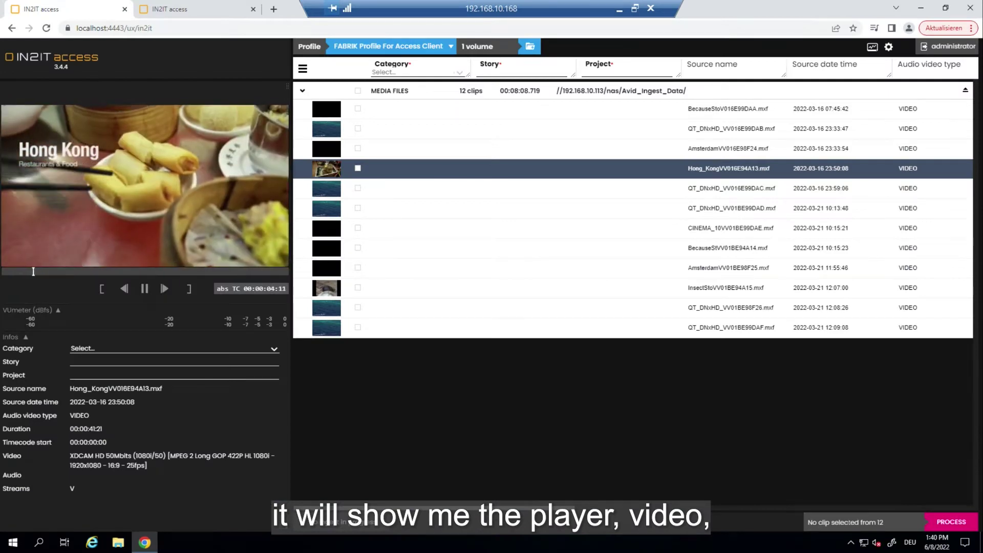
key("i")
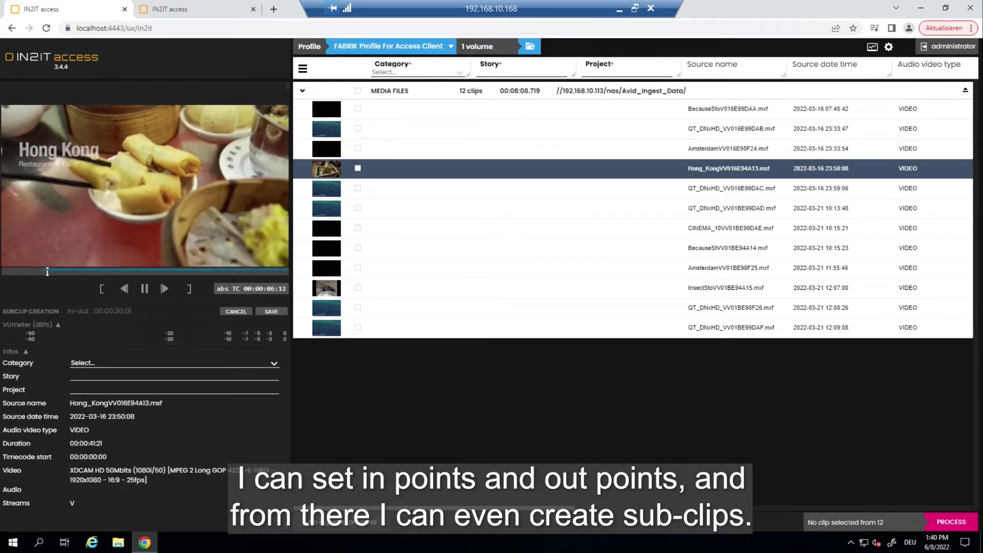
key("o")
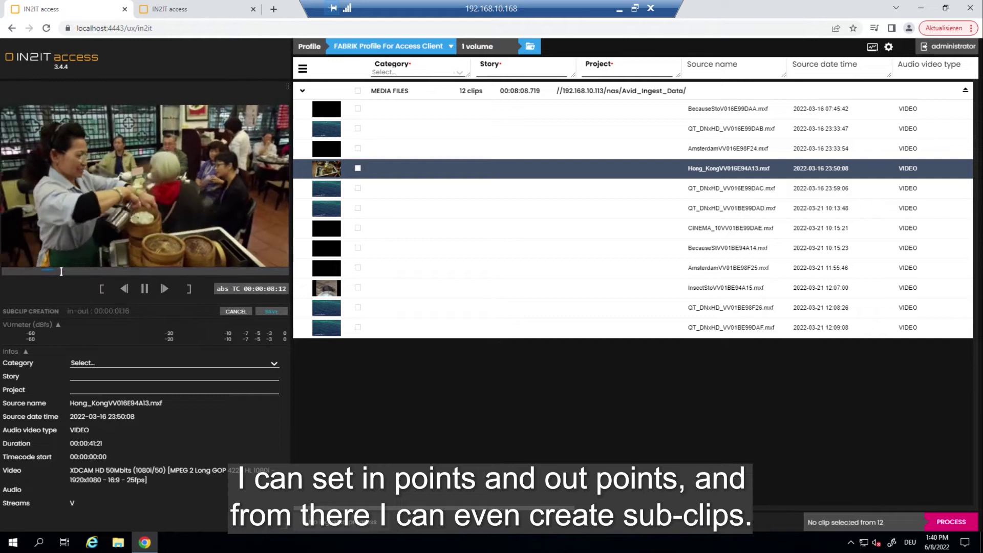
key("Return")
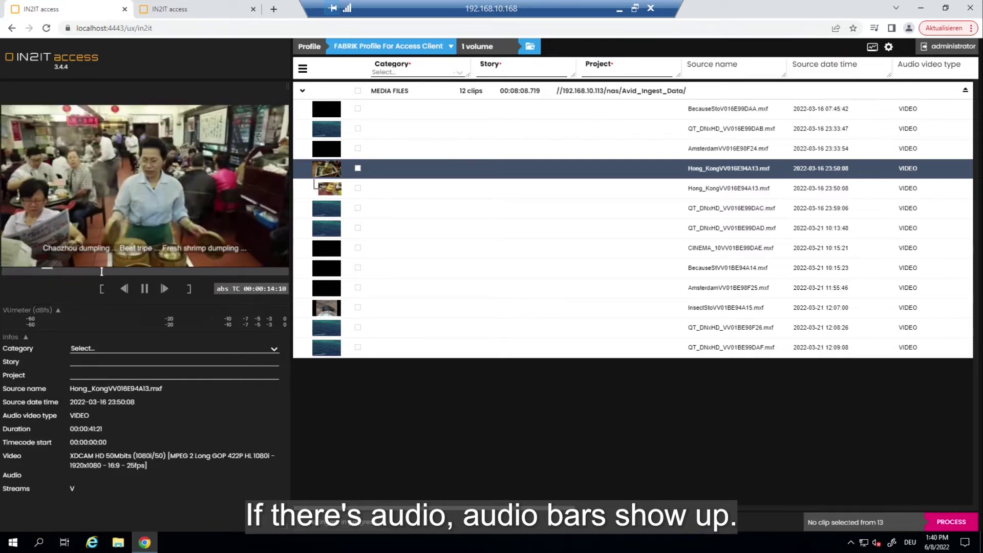
key("Down")
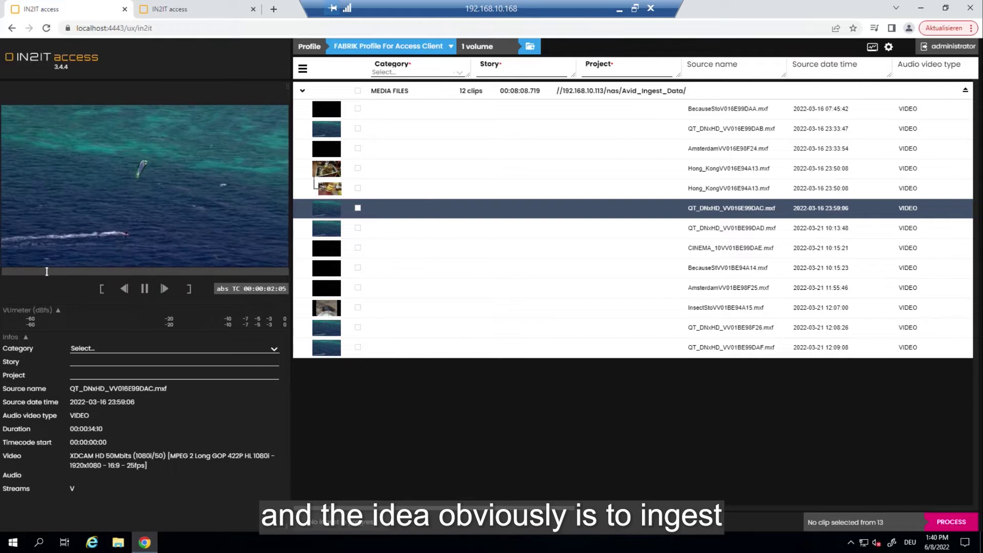
Step: Tick the Hong_Kong subclip and the QT_DNxHD_VV016E99DAC clip for ingest
left_click(358, 187)
left_click(357, 207)
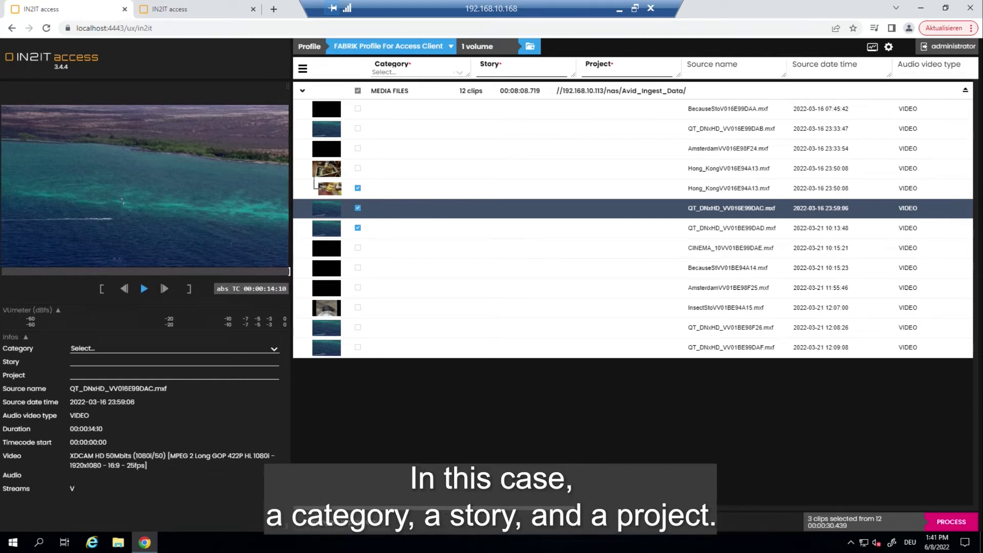
Step: Set the marked clips' category to Show and move to the Project field
left_click(372, 71)
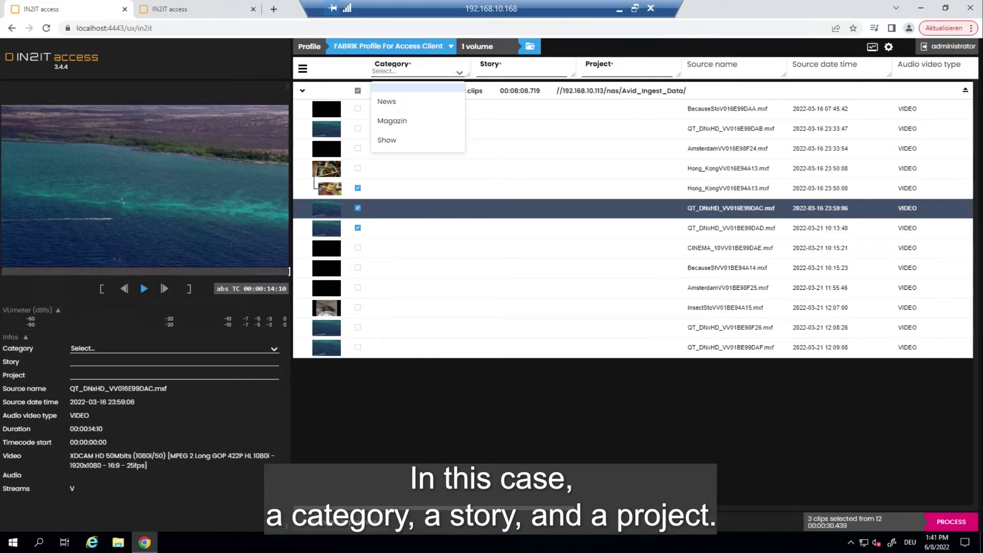
left_click(387, 141)
type("Food")
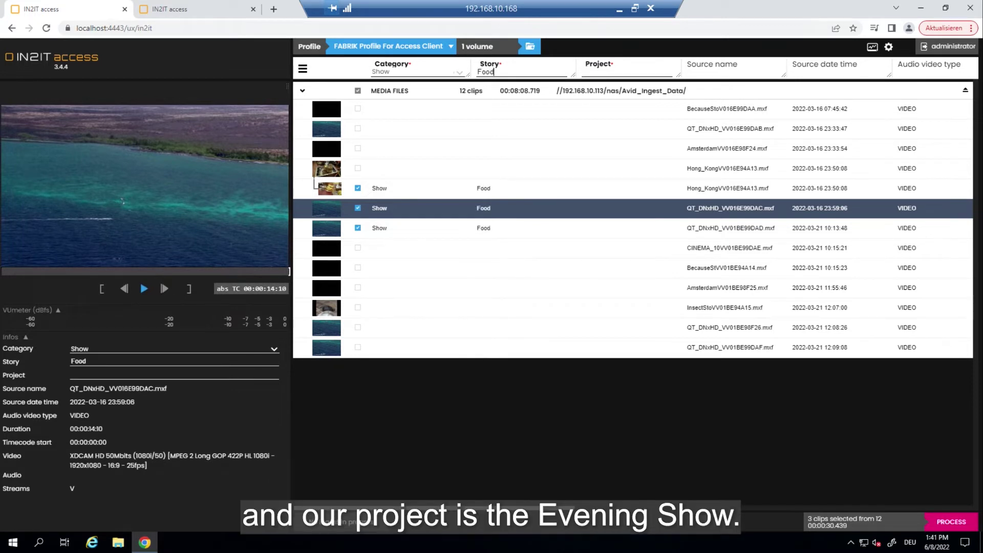
left_click(615, 69)
type("Eveno")
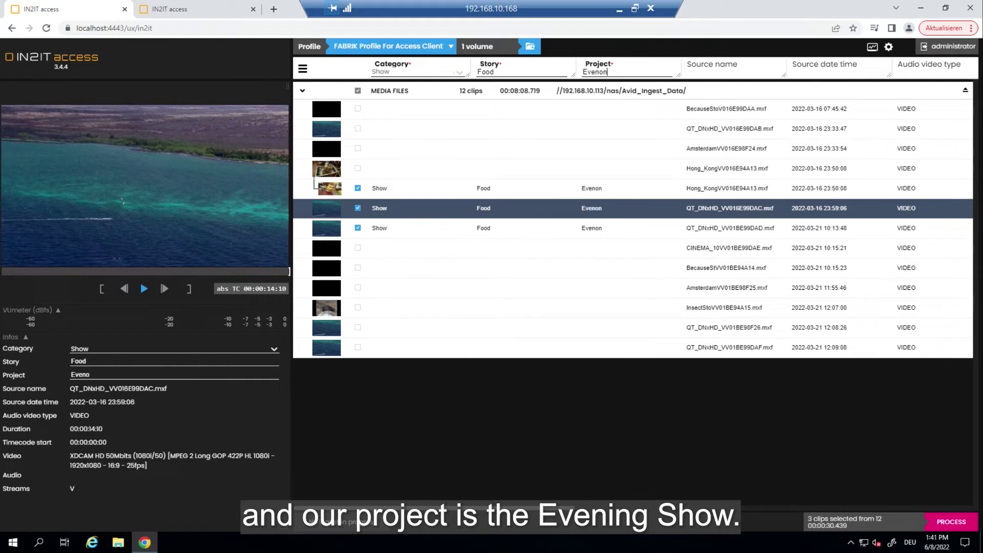
type("ng")
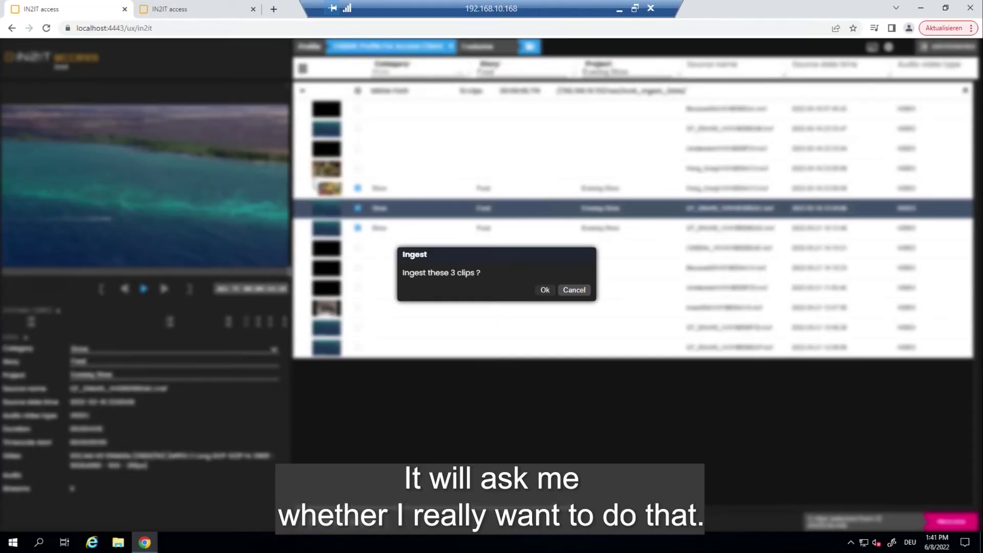
Step: Confirm with OK in the Ingest dialog to start ingesting the three clips
key("Return")
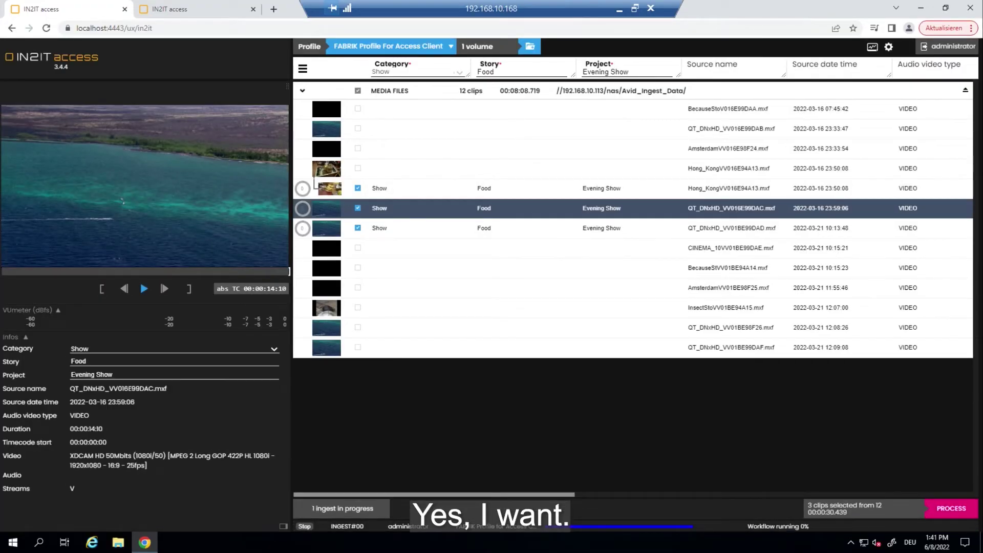